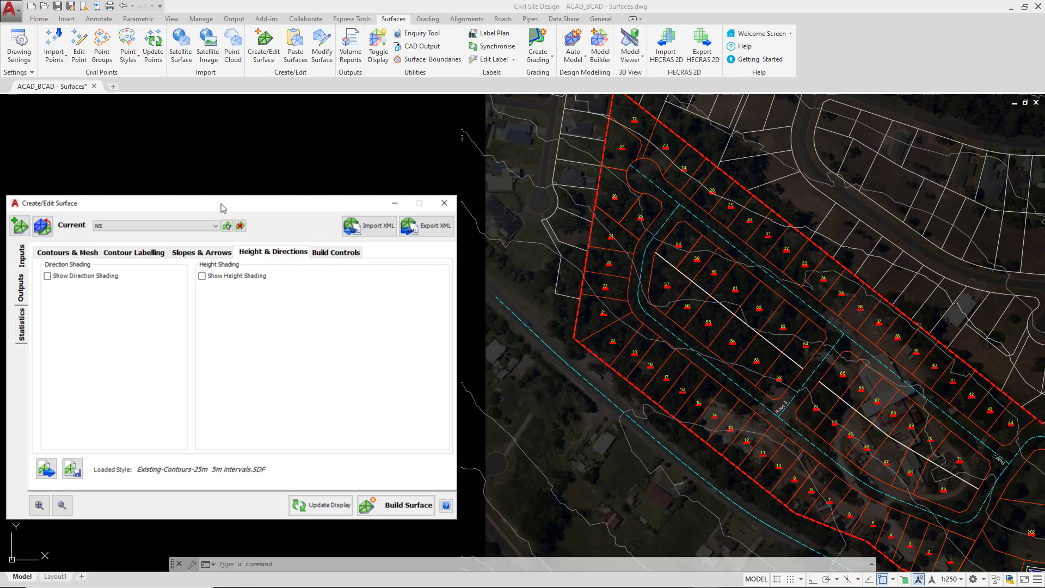
Open the boundary inputs of the NS surface and thaw the _CSD_Surface-Boundary layer in the drawing
left_click(21, 256)
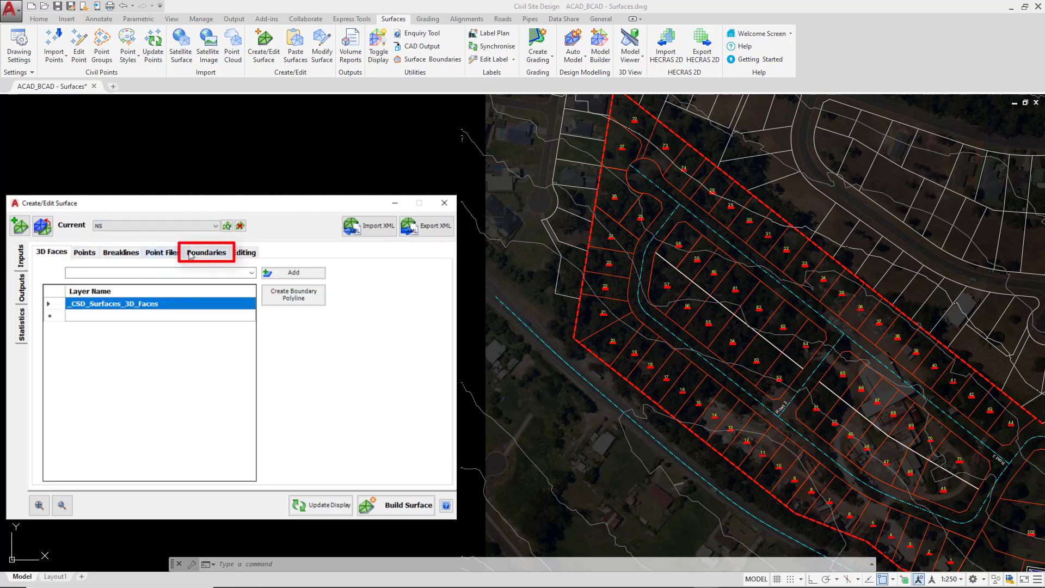
left_click(216, 254)
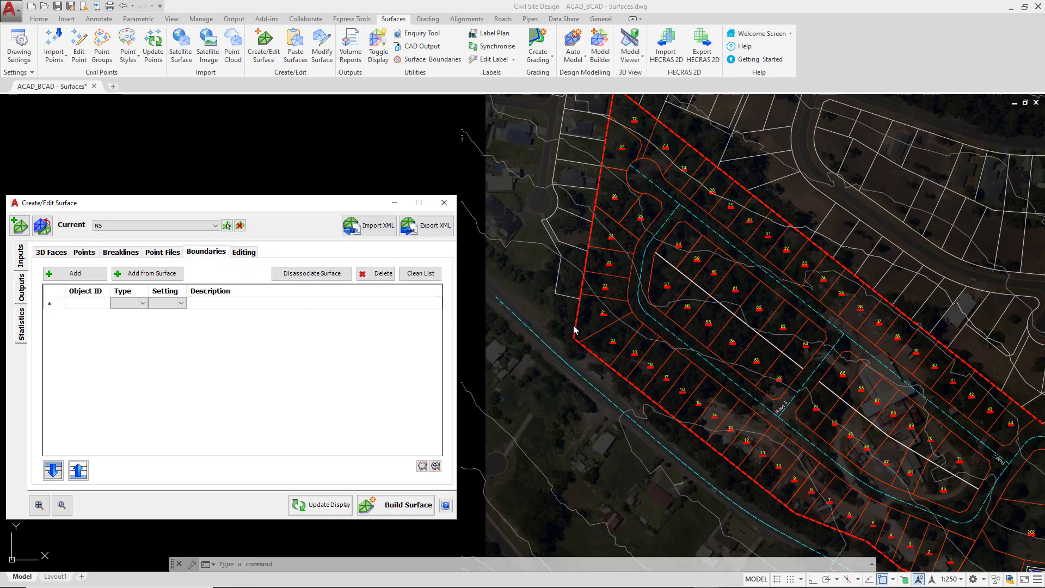
scroll(558, 297, "down", 2)
middle_click_drag(671, 330, 661, 270)
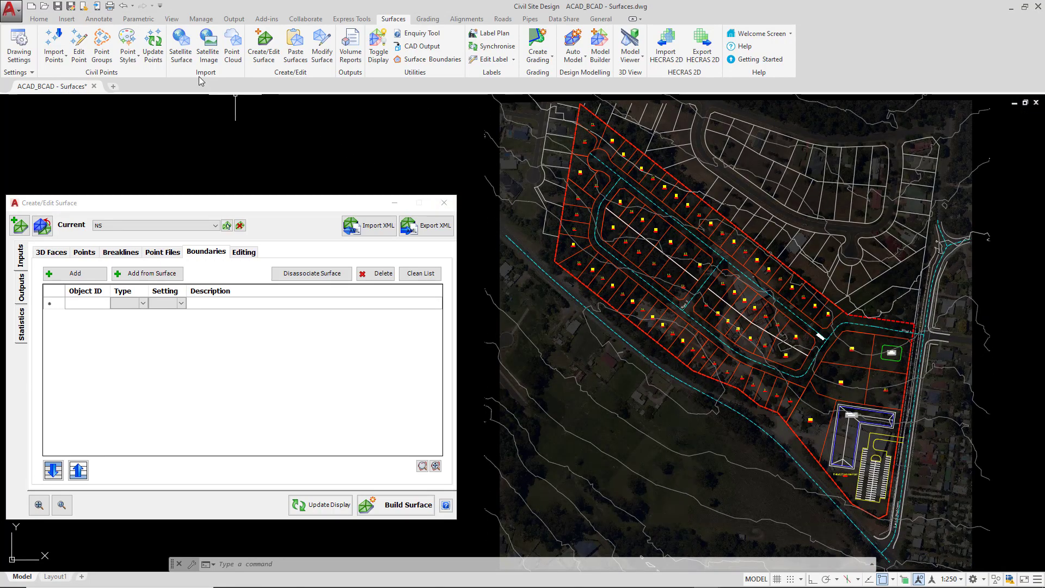
left_click(39, 18)
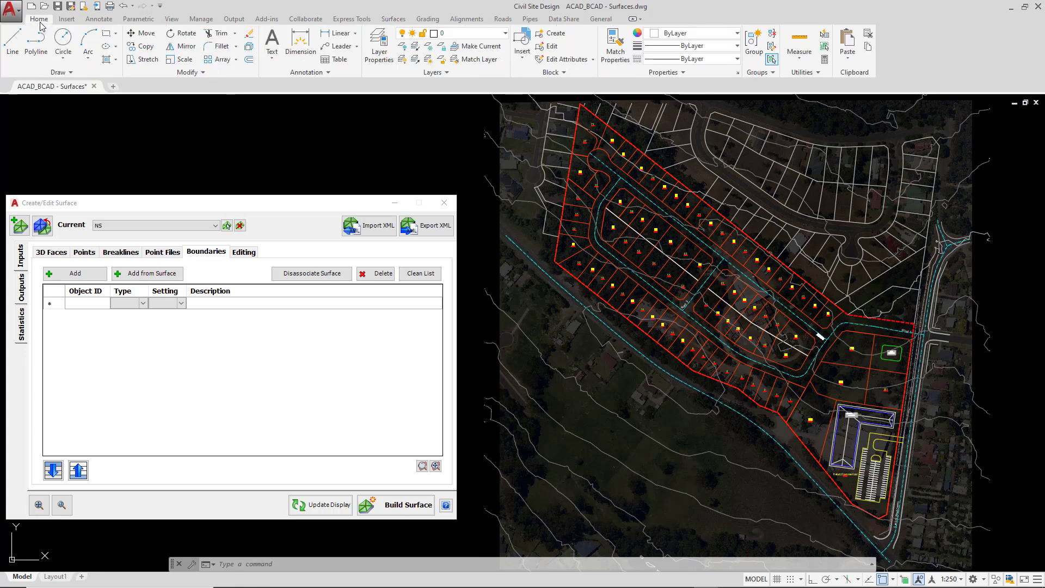
left_click(504, 34)
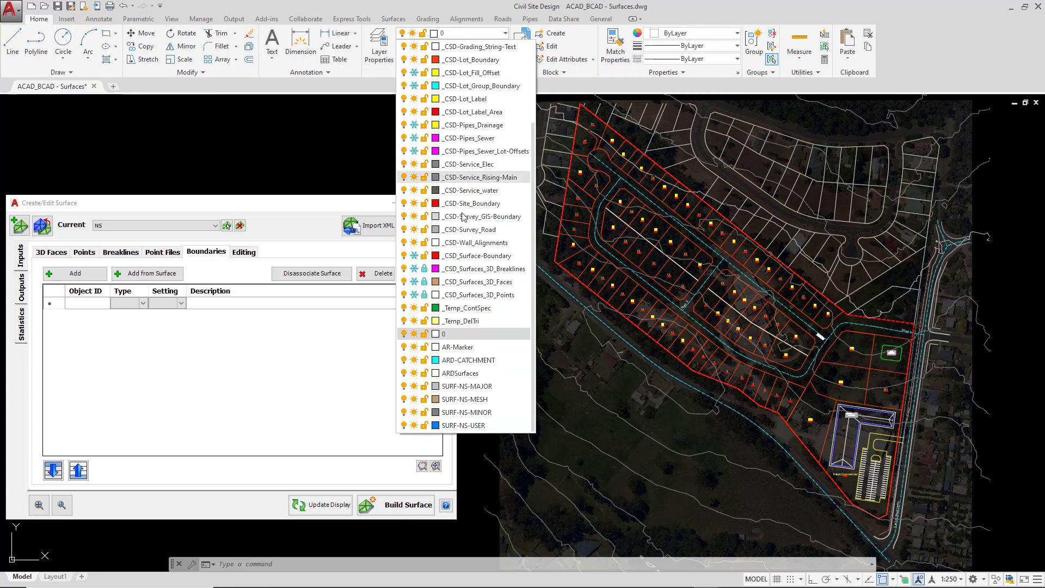
left_click(414, 256)
left_click(320, 158)
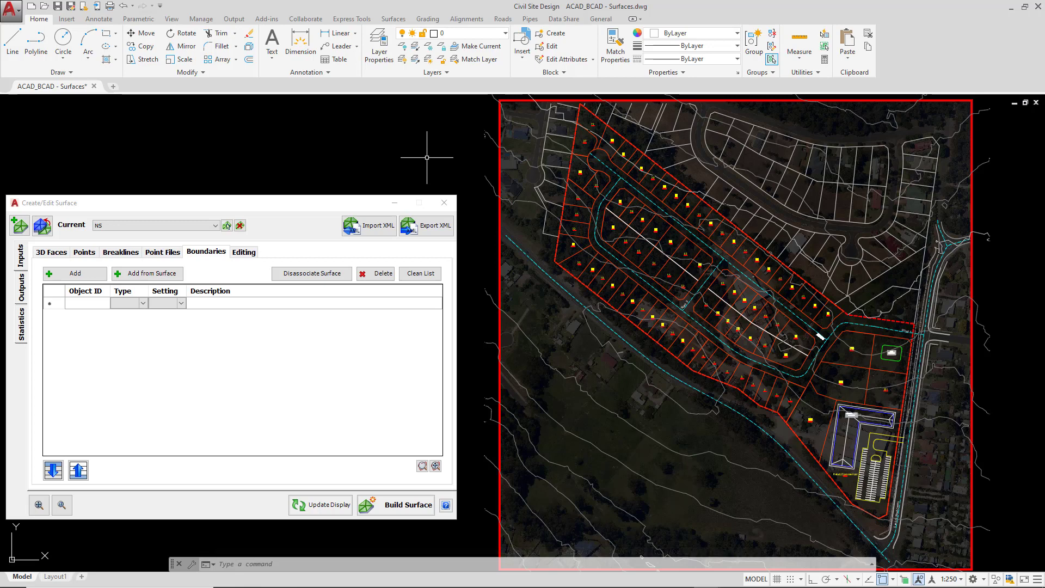
Add the red rectangular polyline surrounding the whole site as a boundary of the NS surface
left_click(88, 278)
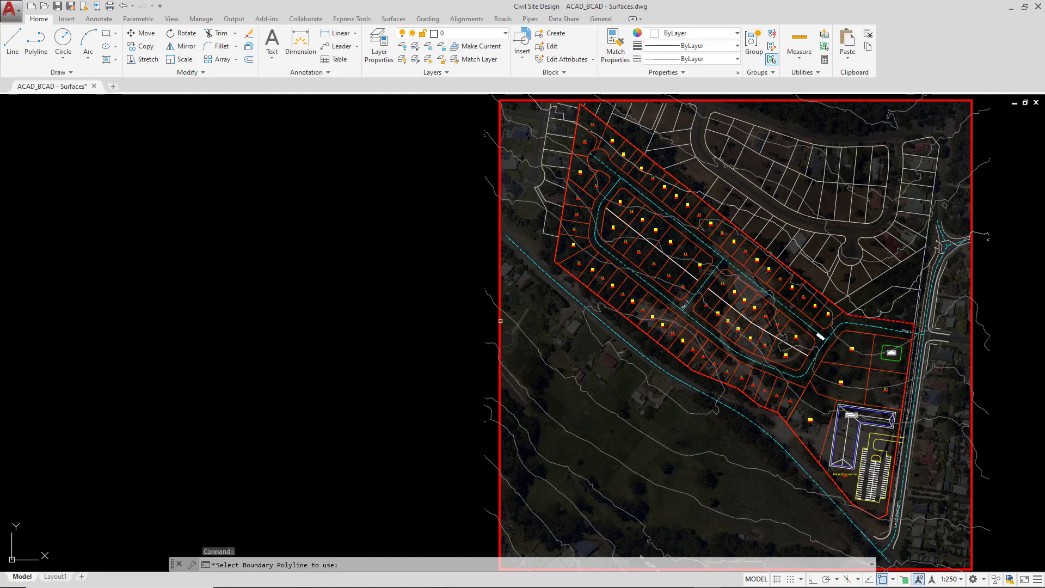
scroll(478, 292, "up", 2)
scroll(478, 292, "up", 4)
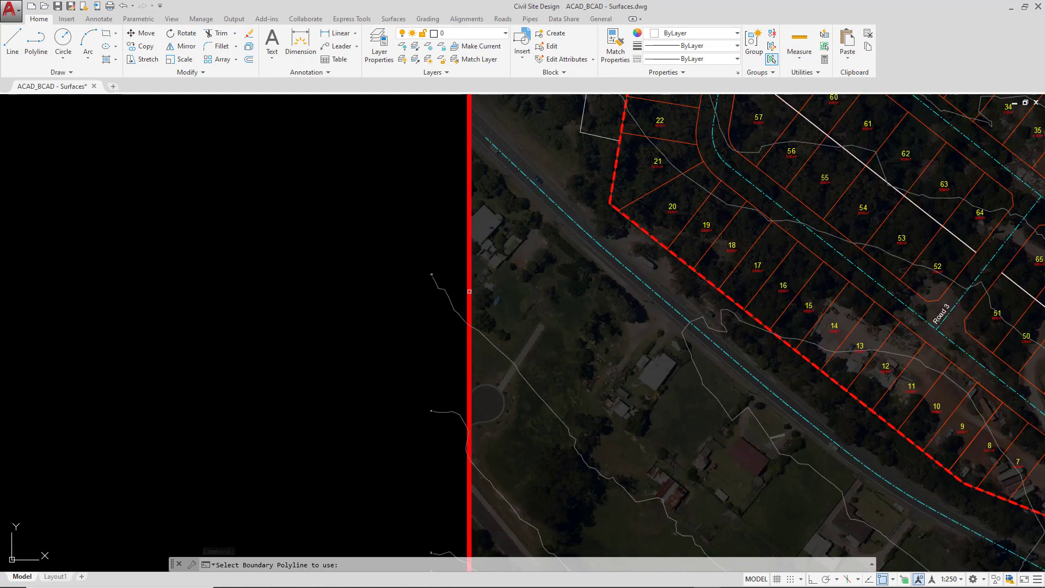
left_click(472, 291)
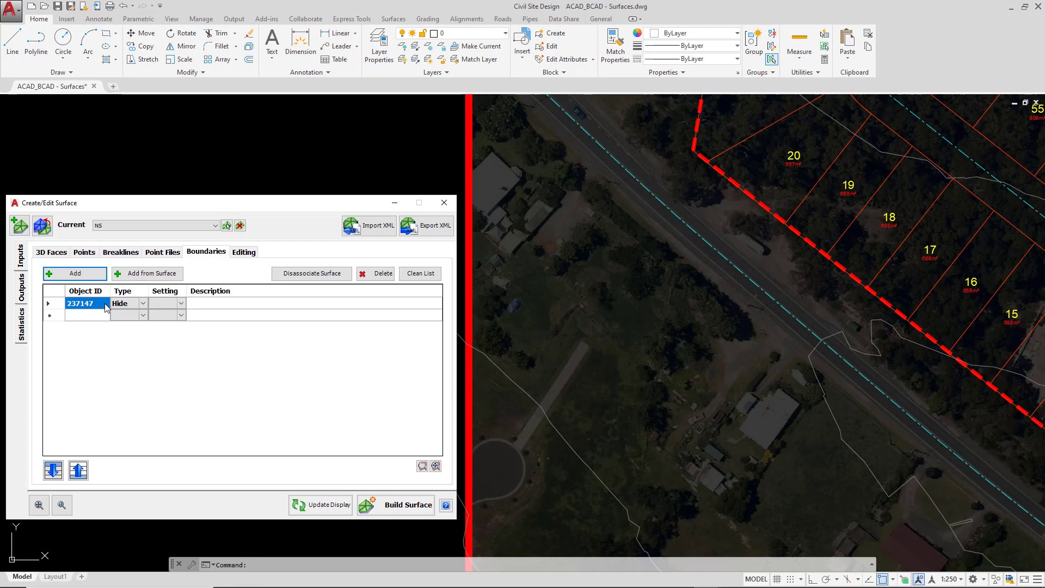
Set the new boundary's type to Outer and its setting to Exact, and rebuild the surface
scroll(593, 330, "down", 8)
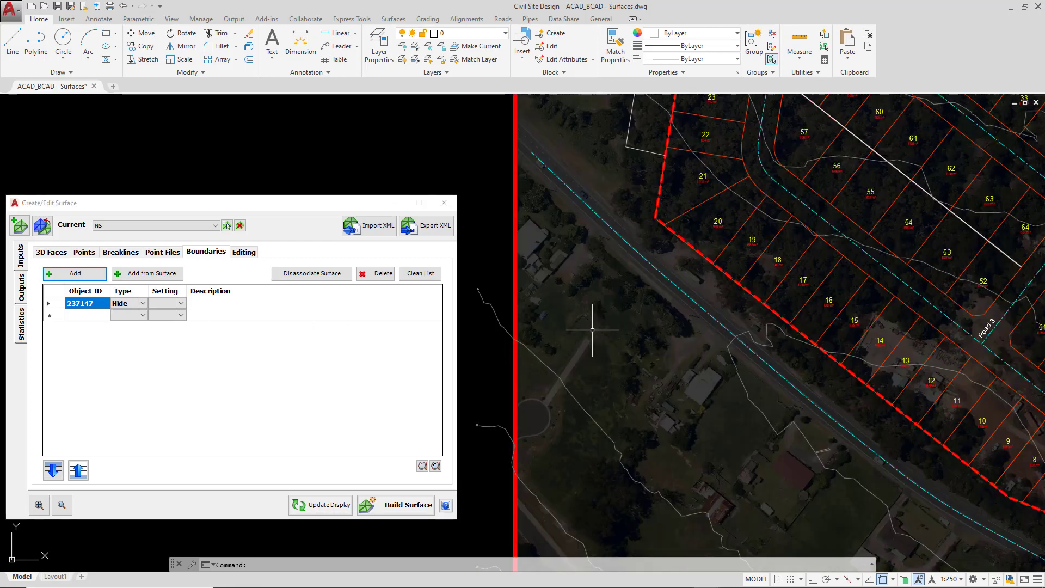
scroll(593, 330, "down", 2)
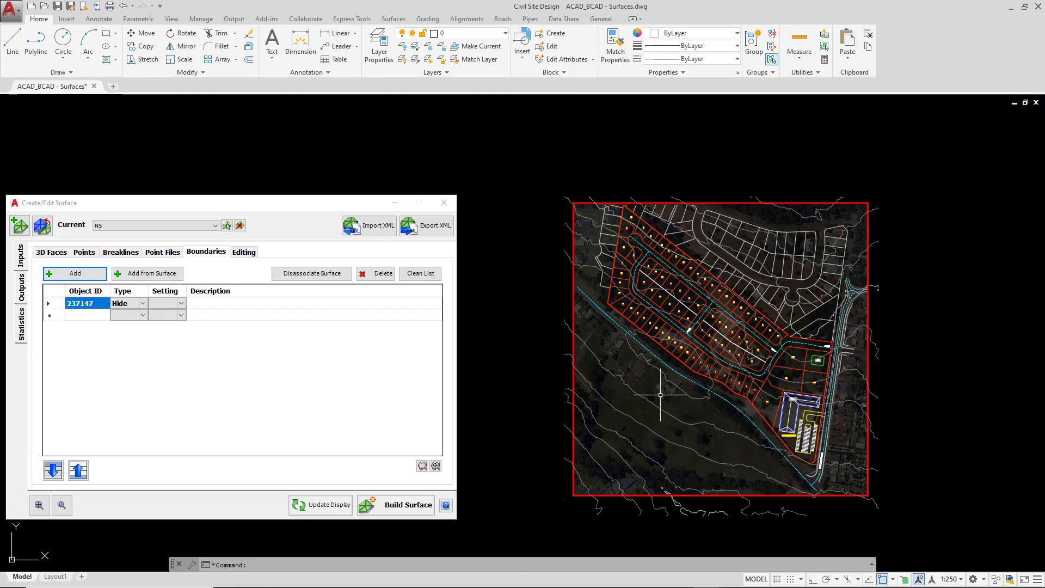
scroll(660, 392, "up", 2)
scroll(646, 374, "down", 2)
middle_click_drag(683, 374, 641, 374)
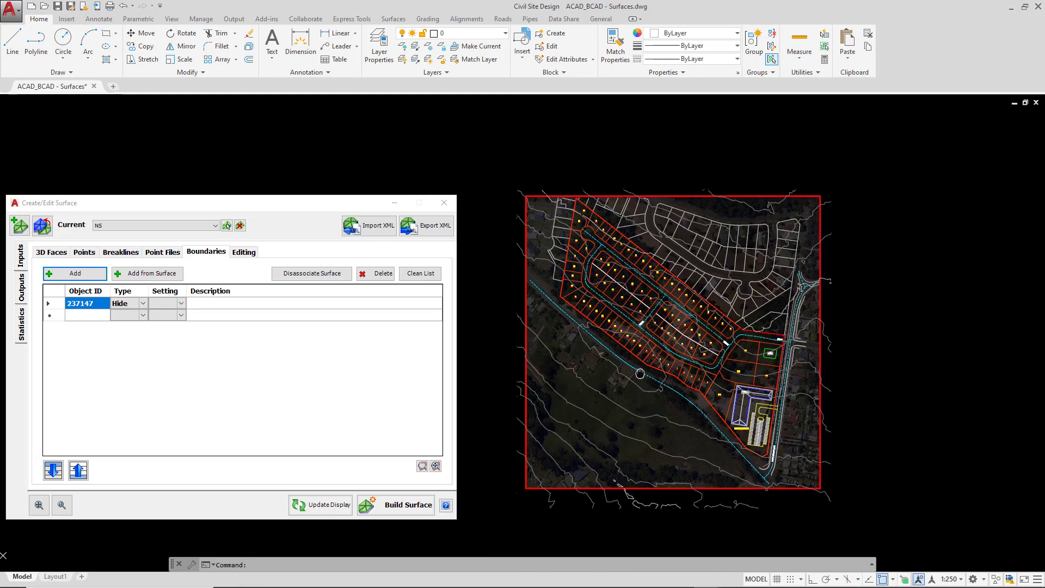
left_click(141, 304)
left_click(136, 315)
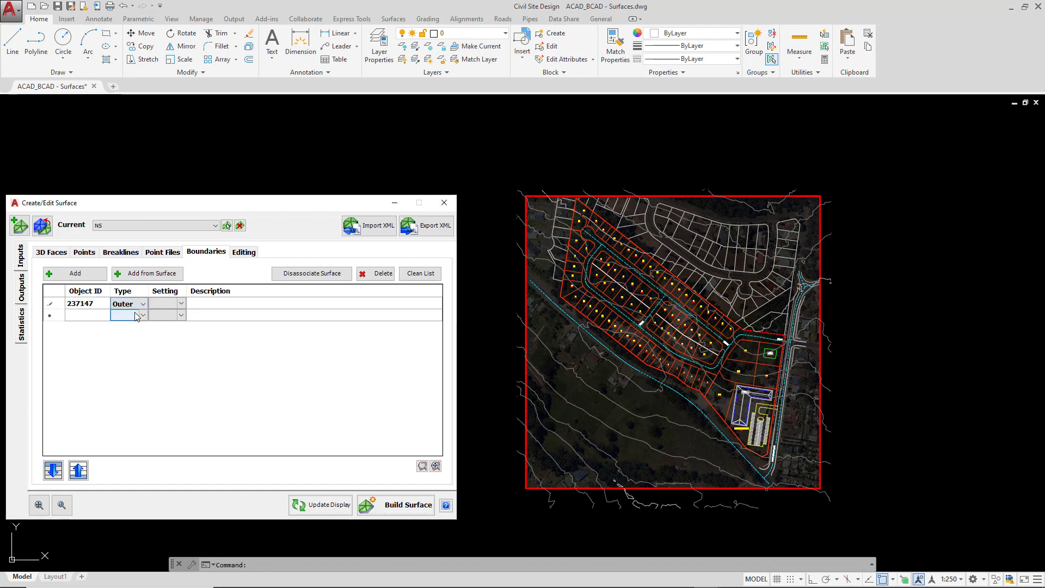
left_click(180, 303)
left_click(181, 316)
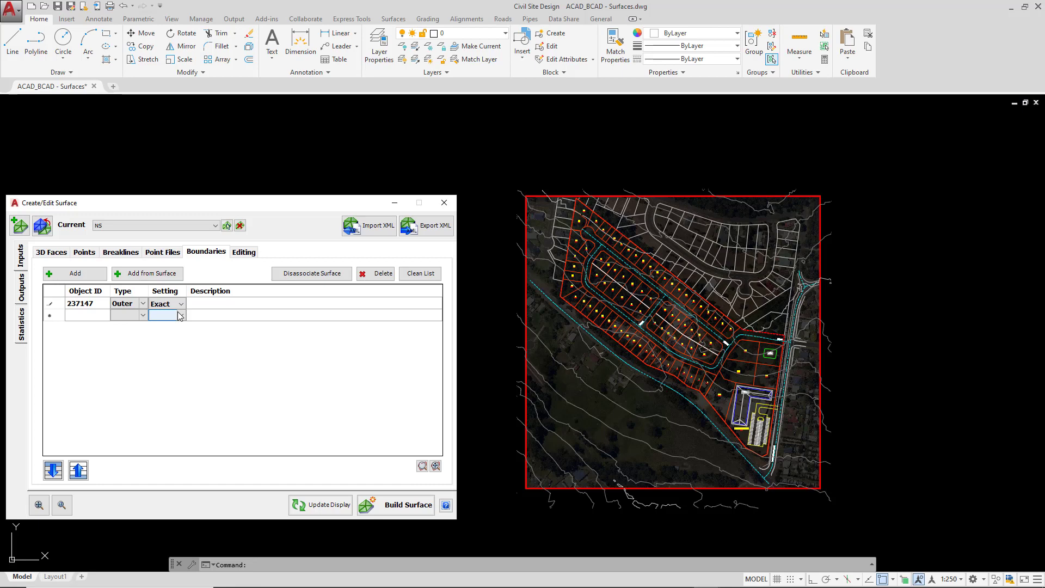
left_click(395, 511)
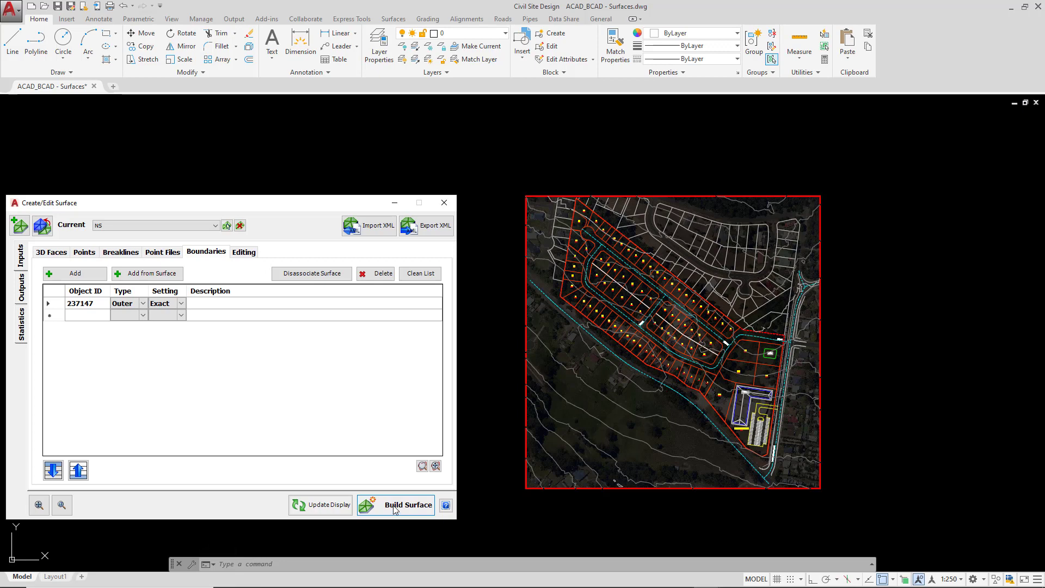
Change the boundary's type to Hide and rebuild the surface
scroll(522, 419, "up", 2)
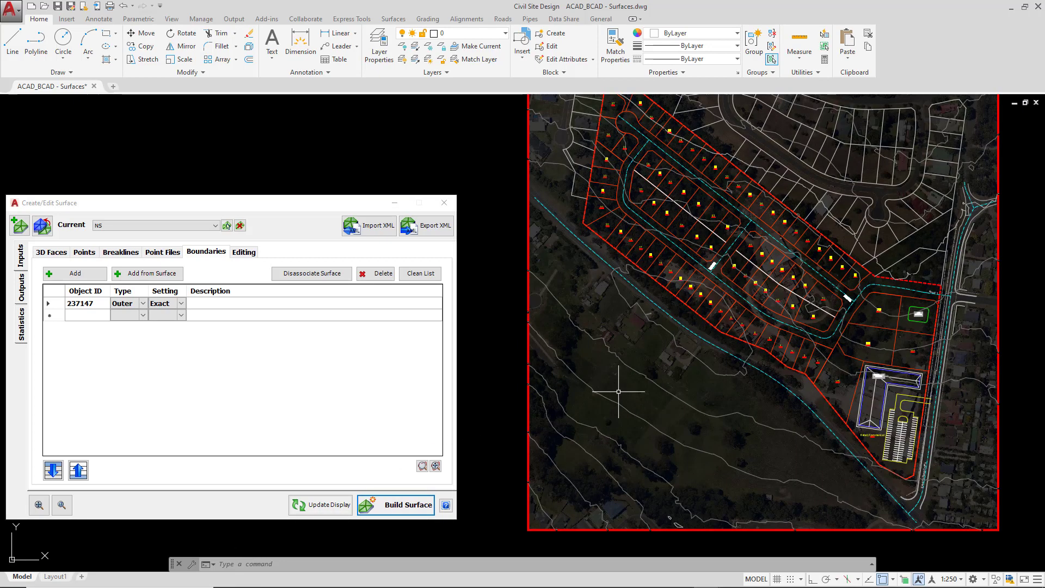
middle_click_drag(618, 391, 592, 422)
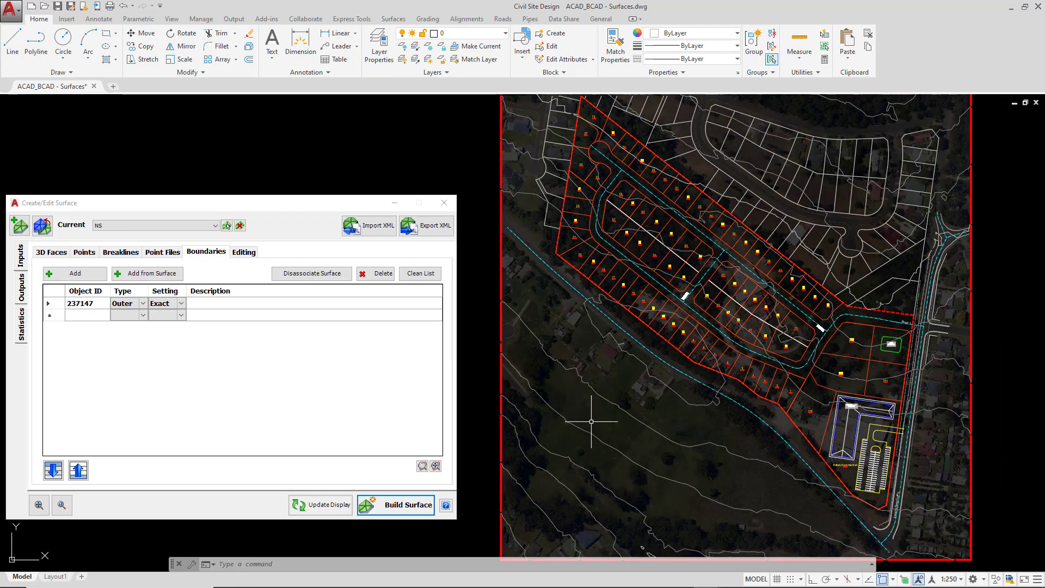
left_click(127, 304)
left_click(142, 303)
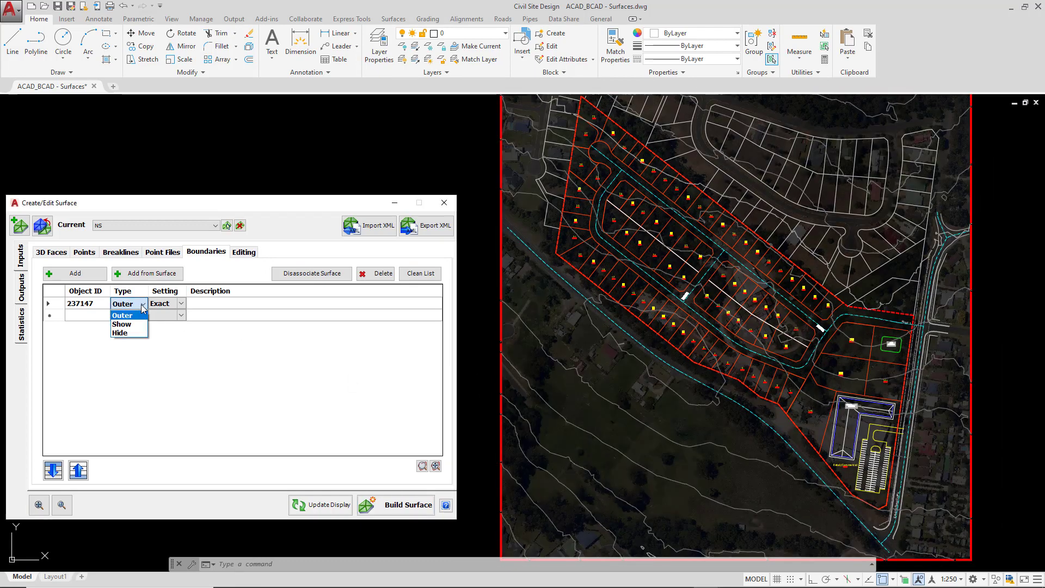
left_click(121, 333)
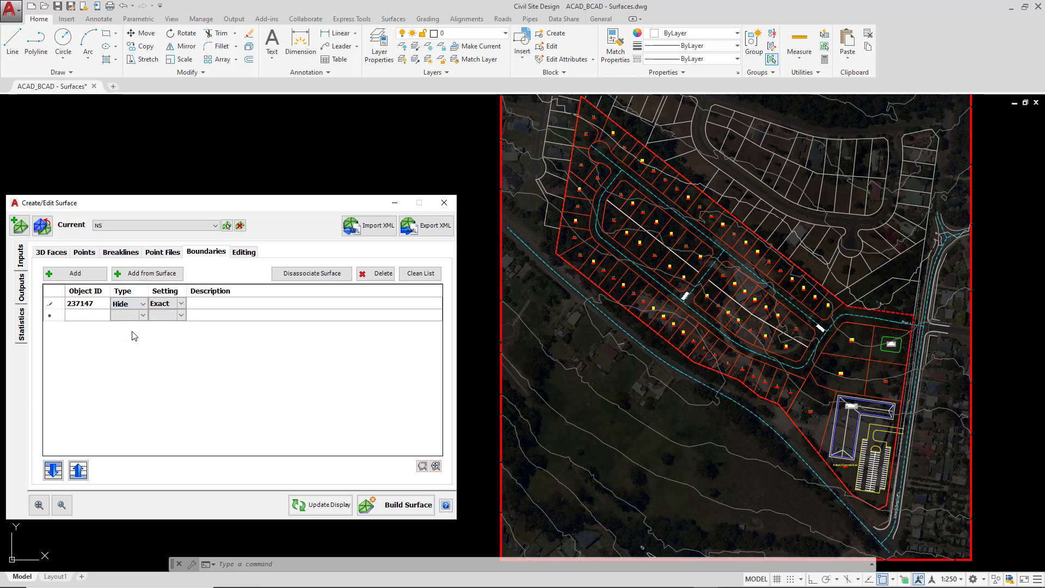
left_click(403, 506)
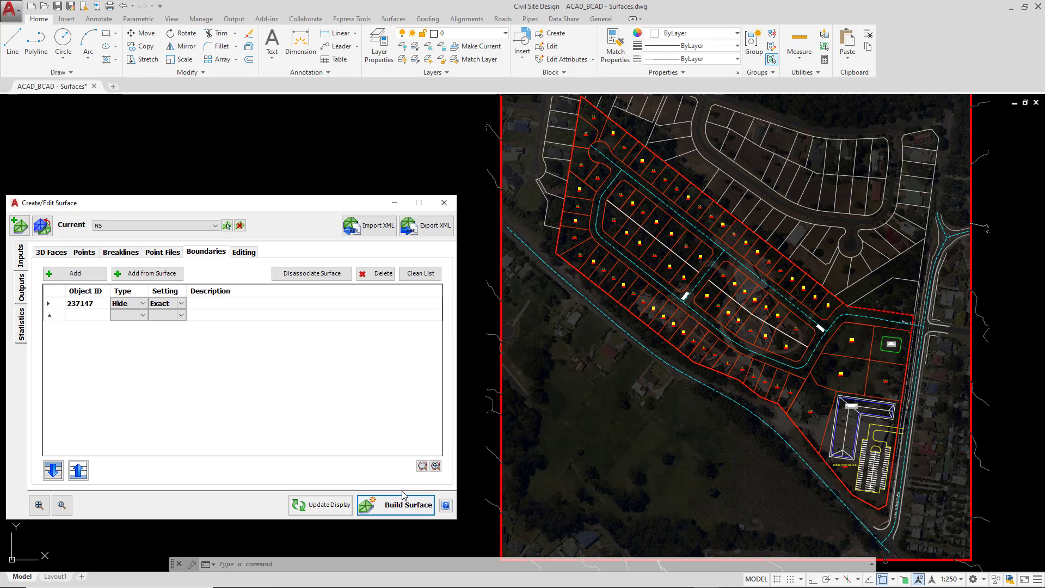
Set the boundary's type back to Outer and rebuild the NS surface
left_click(143, 304)
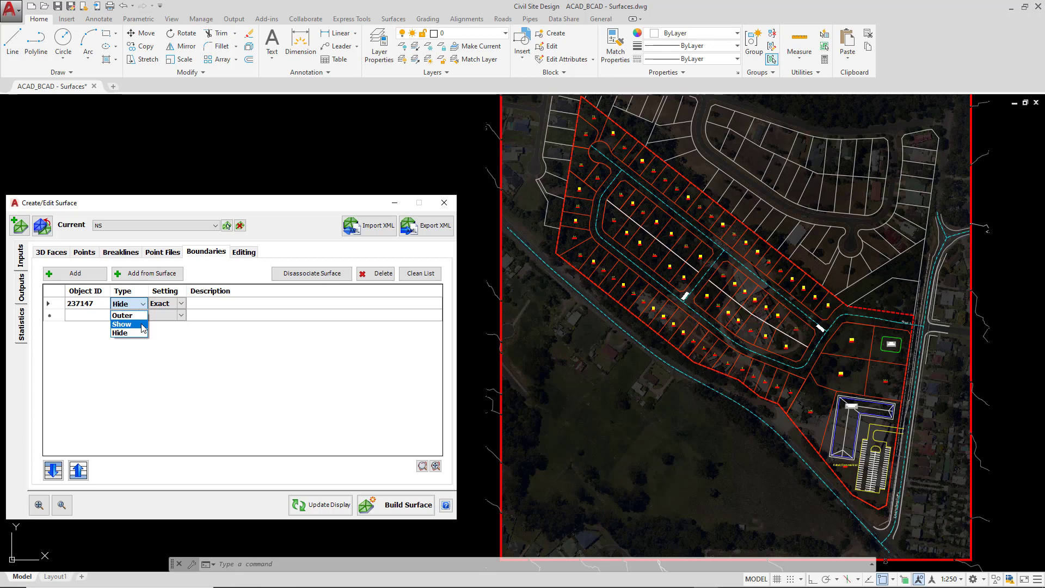
left_click(140, 317)
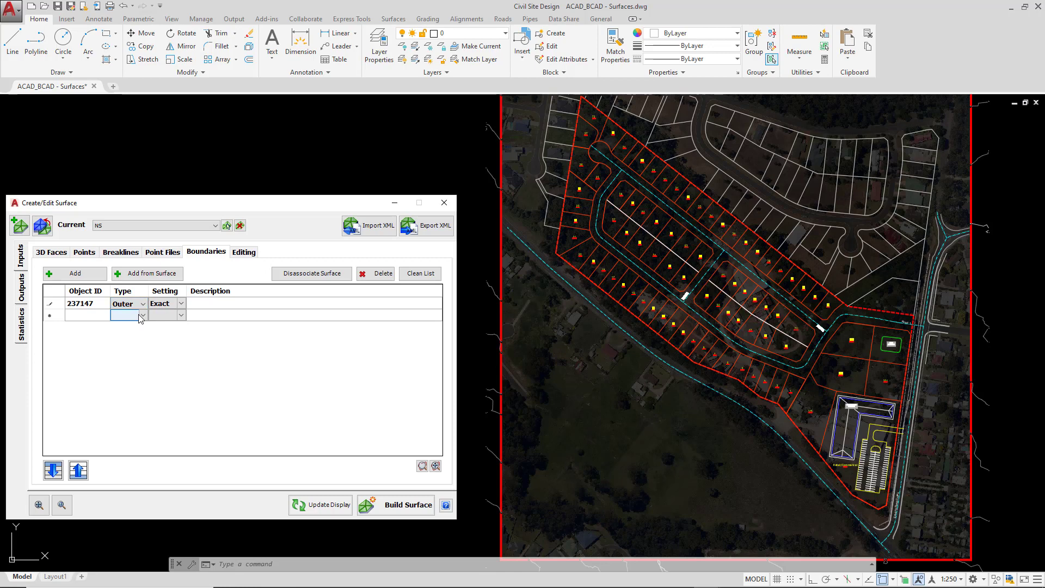
left_click(394, 507)
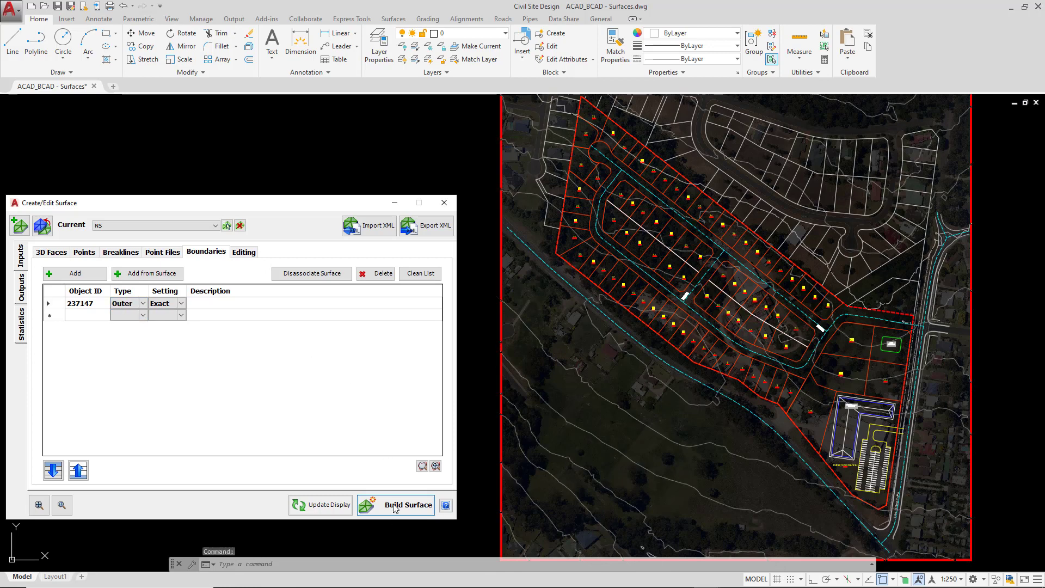
Open the surface's editing inputs and examine the applied edits list and the height adjustment option
left_click(244, 254)
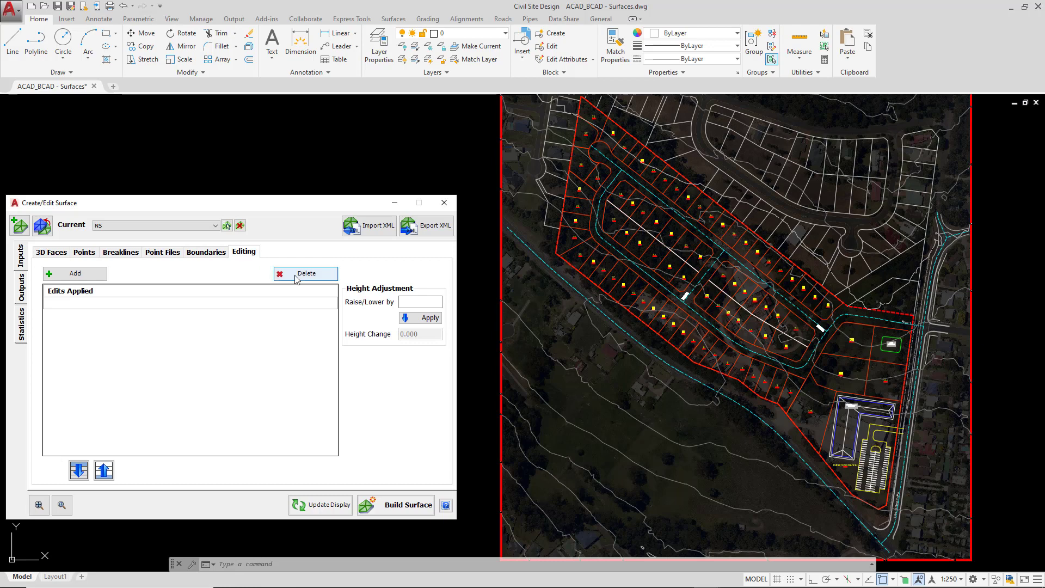
left_click(410, 301)
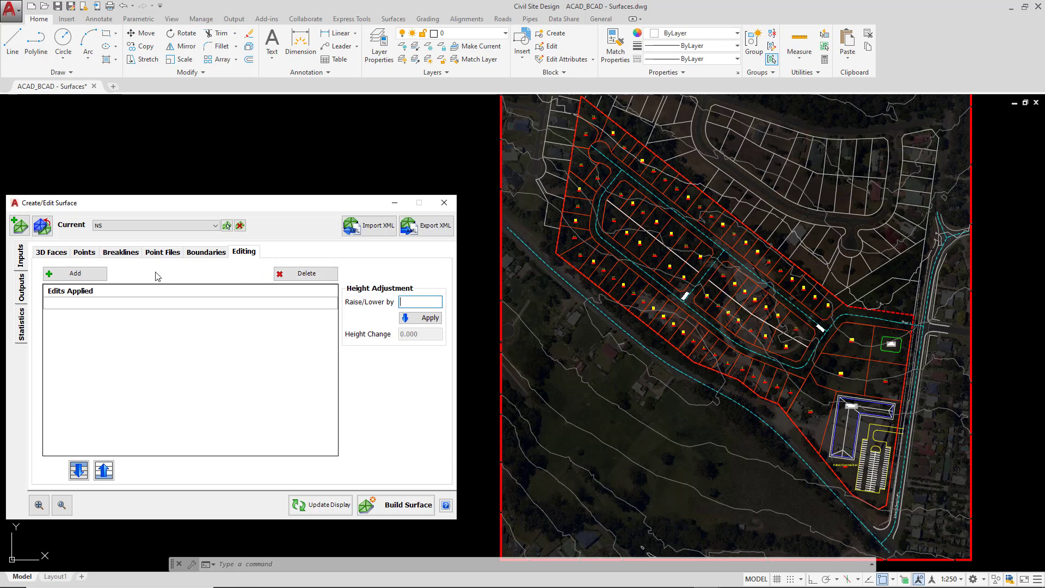
Turn on mesh drawing in the NS surface's contour and mesh outputs and inspect the triangles near the boundary's lower-left corner
left_click(20, 289)
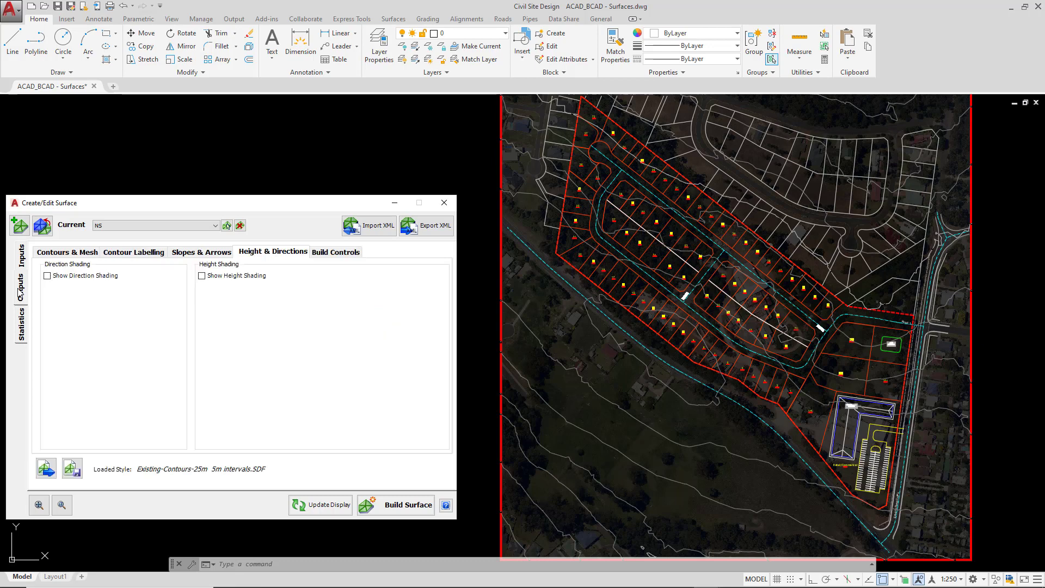
left_click(61, 254)
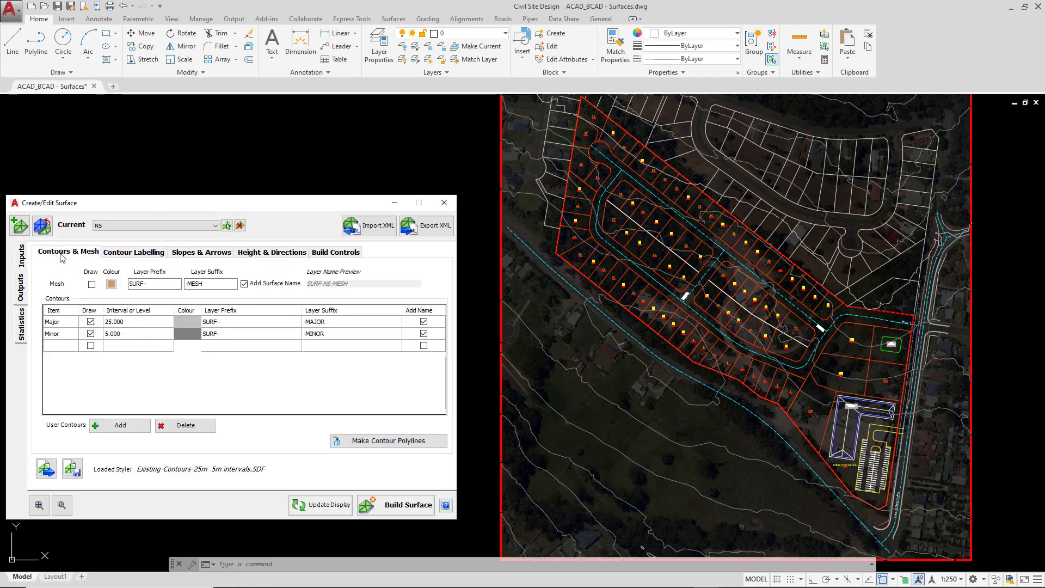
left_click(92, 284)
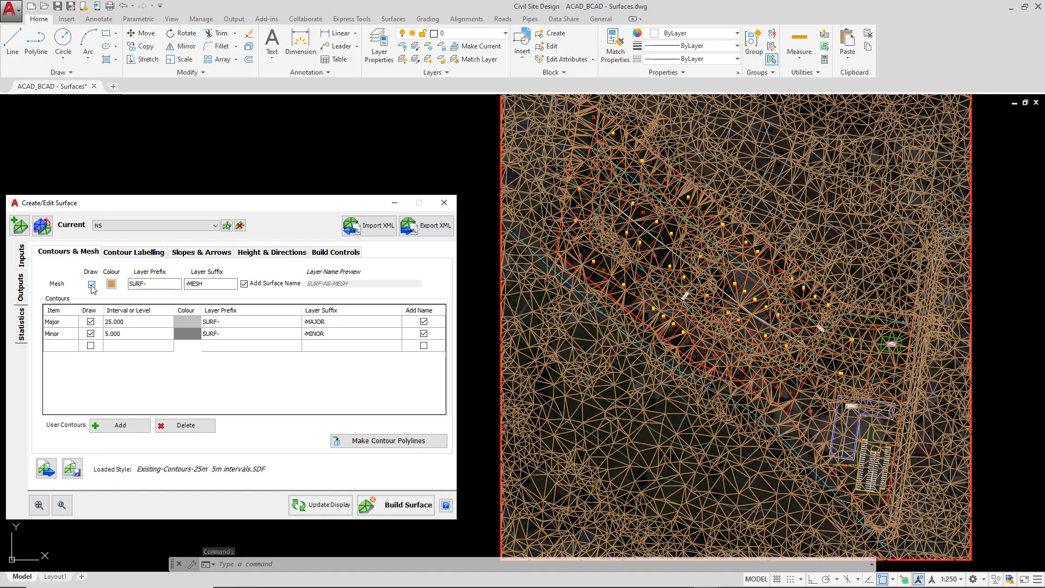
scroll(541, 487, "up", 3)
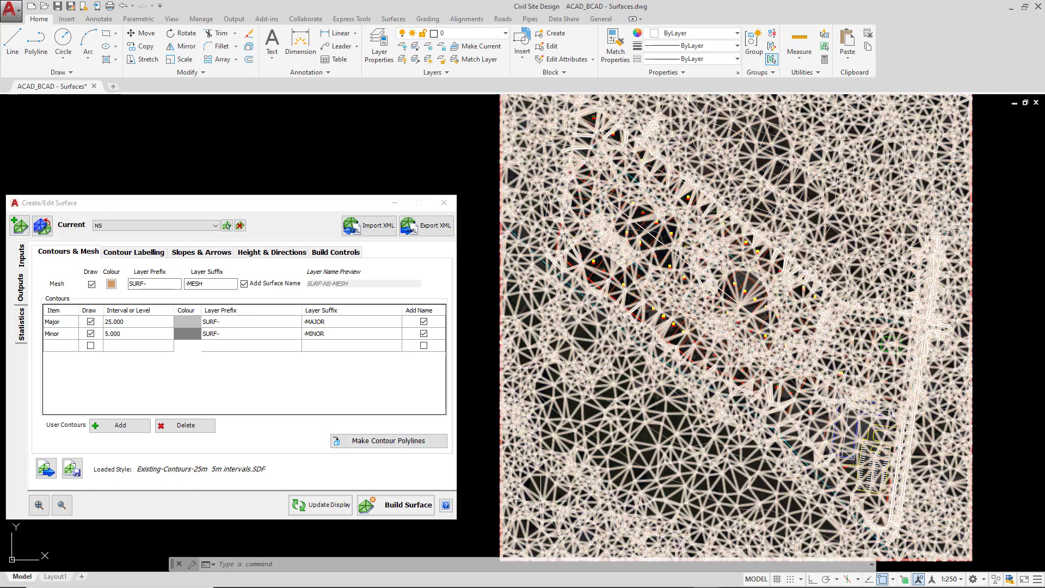
scroll(509, 402, "up", 4)
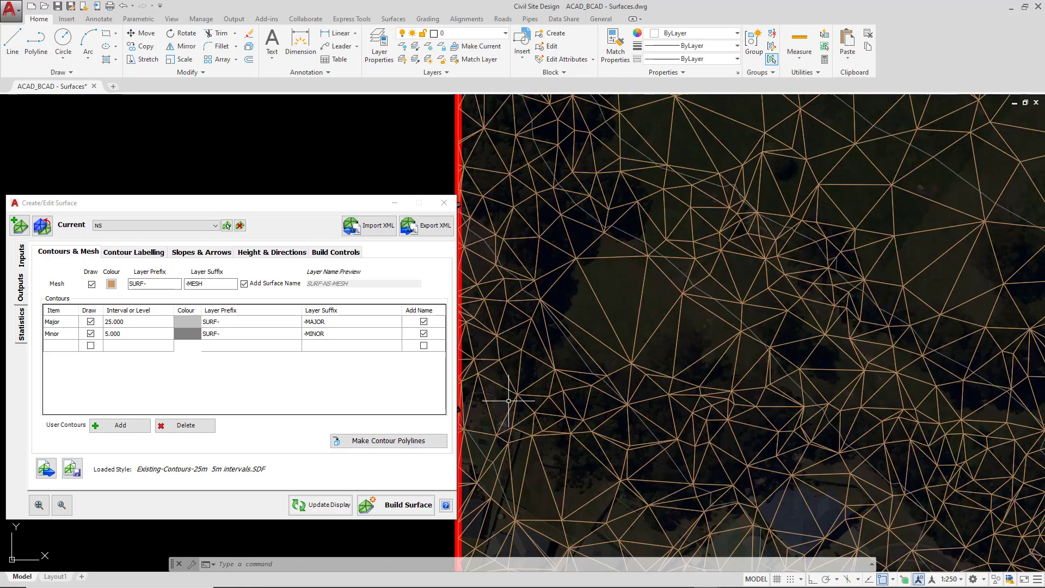
mouse_move(552, 381)
middle_mouse_down()
mouse_move(578, 344)
mouse_move(578, 313)
middle_mouse_up()
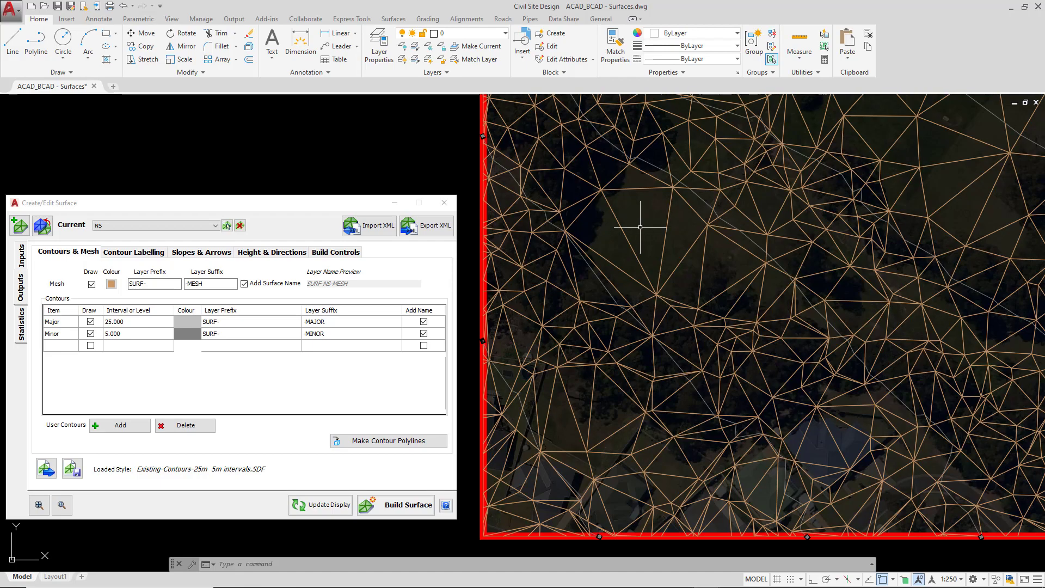
Flip one triangle edge in the surface mesh near the boundary's lower-left corner and end the Flip Side command
key("ctrl")
key("ctrl")
key("ctrl")
left_click(22, 256)
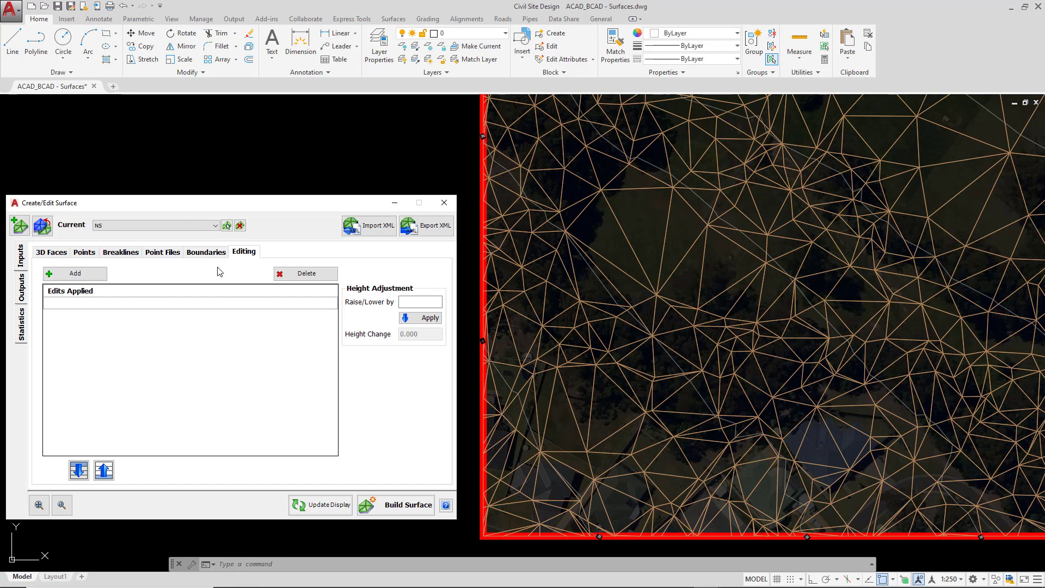
left_click(96, 275)
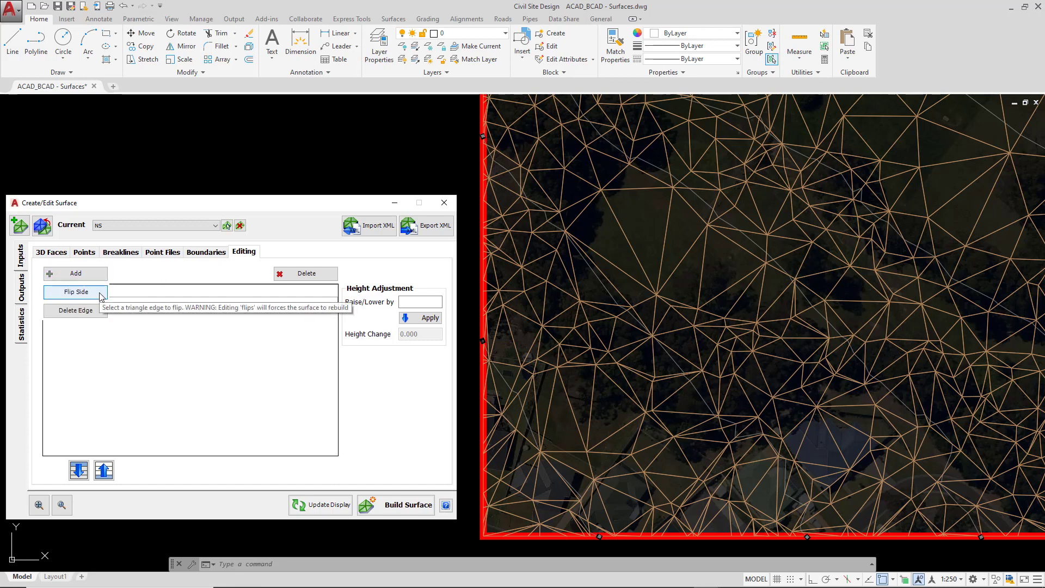
left_click(101, 294)
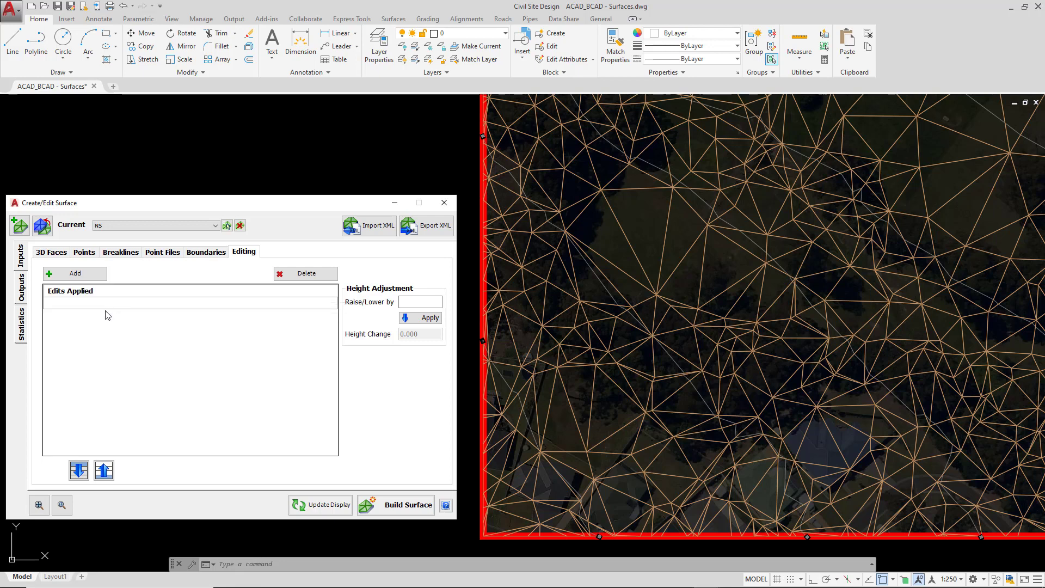
left_click(98, 281)
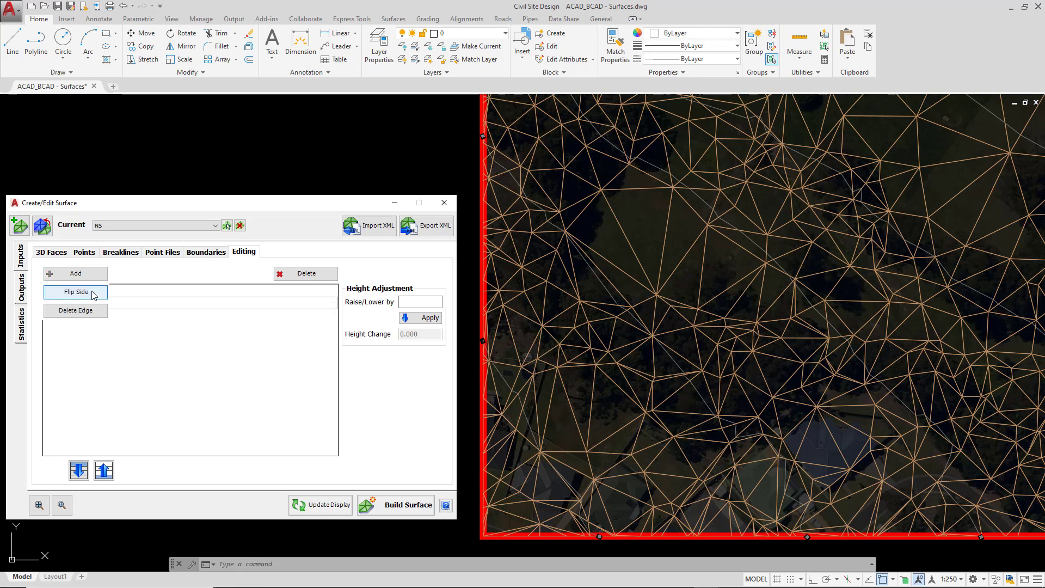
left_click(98, 292)
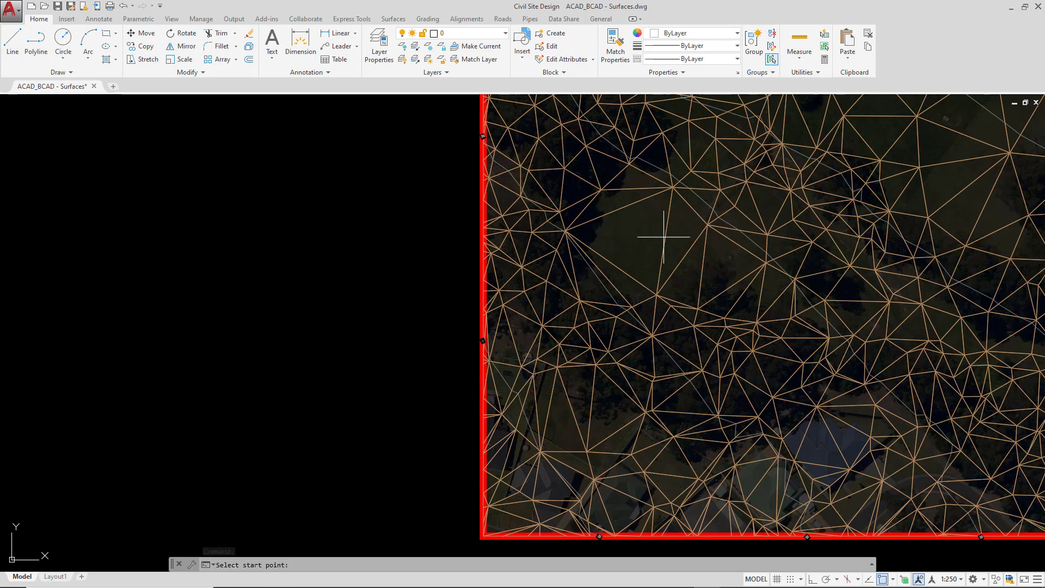
key("Escape")
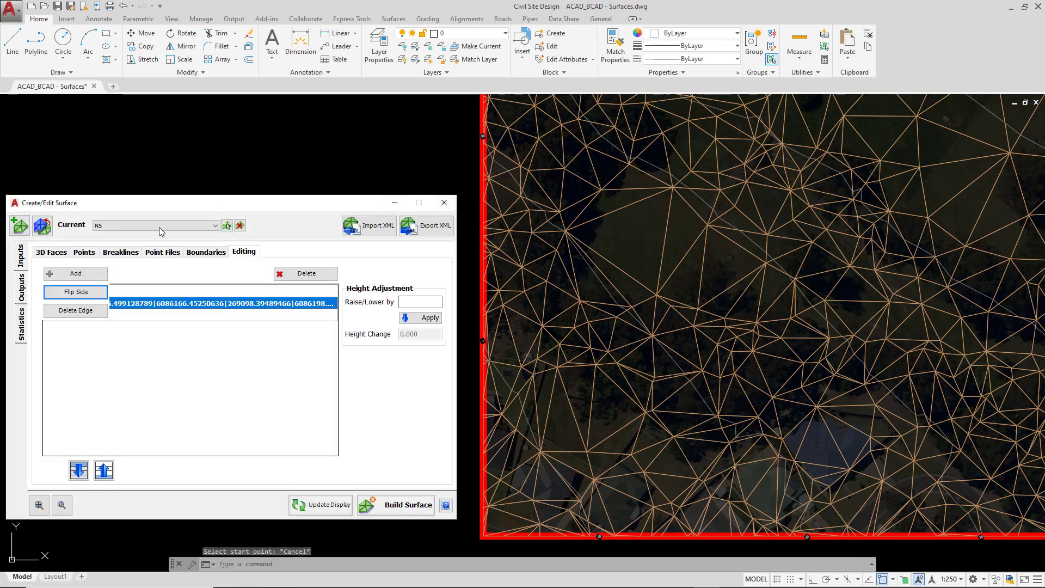
Delete the triangle edge flip from the surface's list of applied edits
left_click(152, 308)
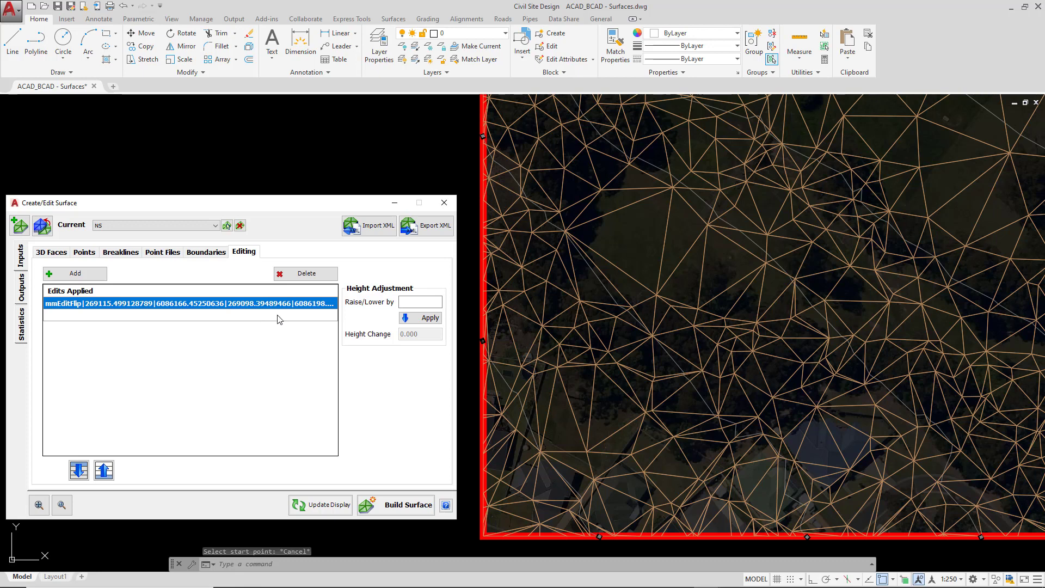
left_click(307, 273)
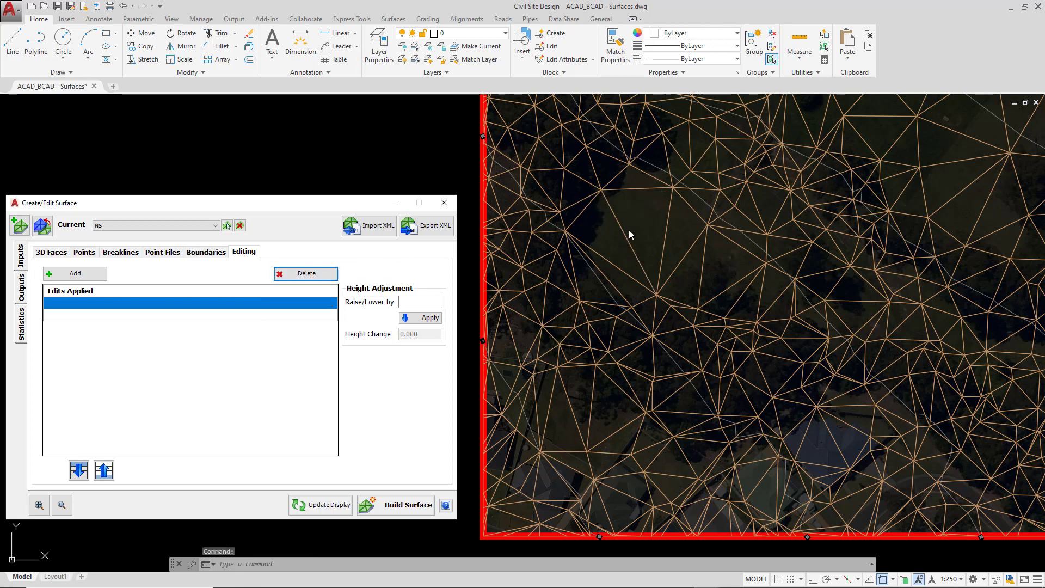
Start adding a Delete Edge edit to the NS surface
left_click(75, 273)
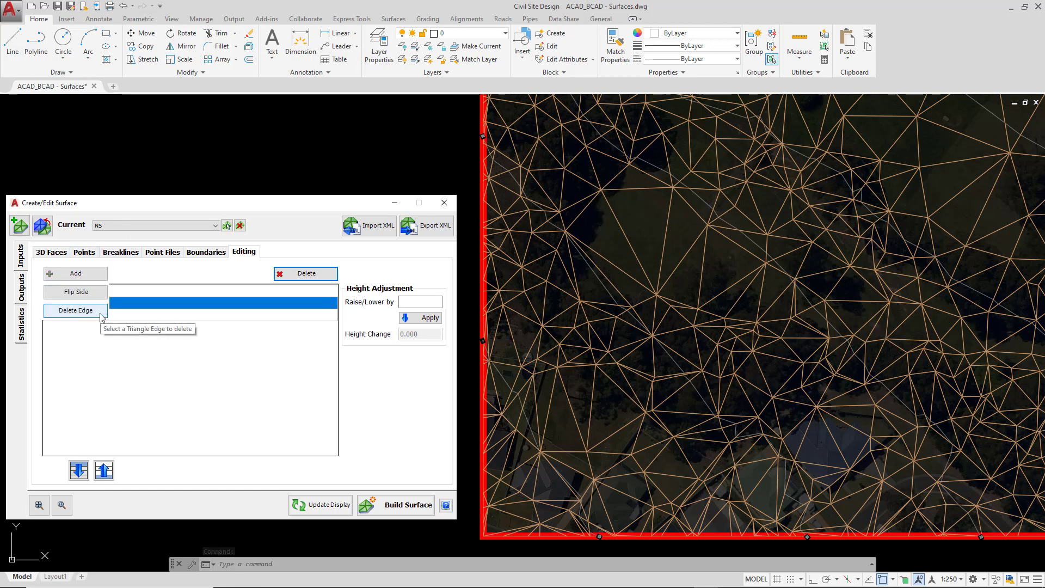